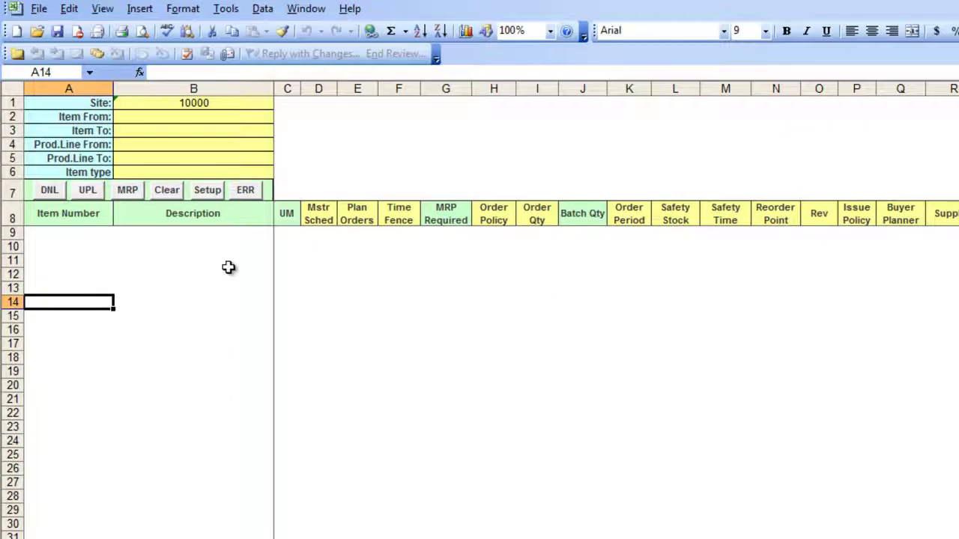
Select EA2009 as the database to connect to
click(208, 192)
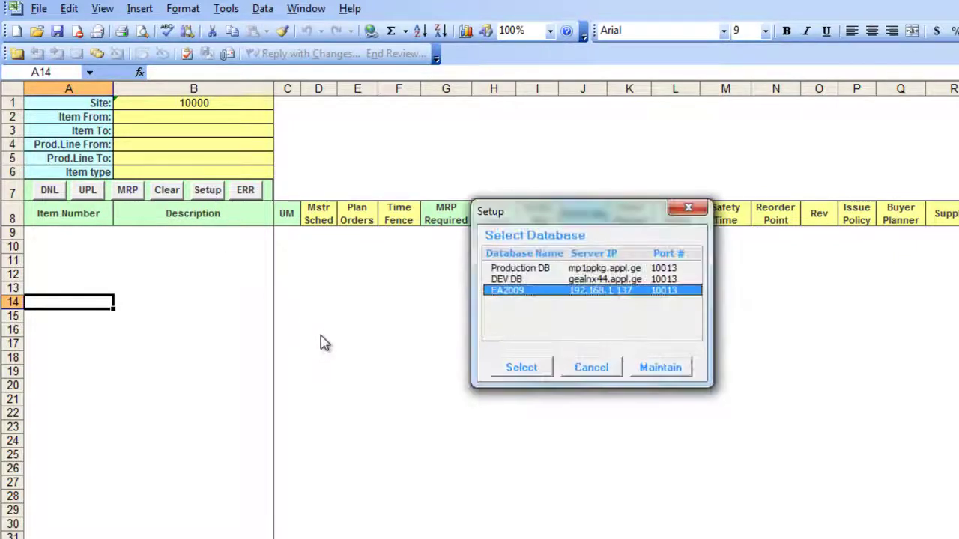
click(522, 368)
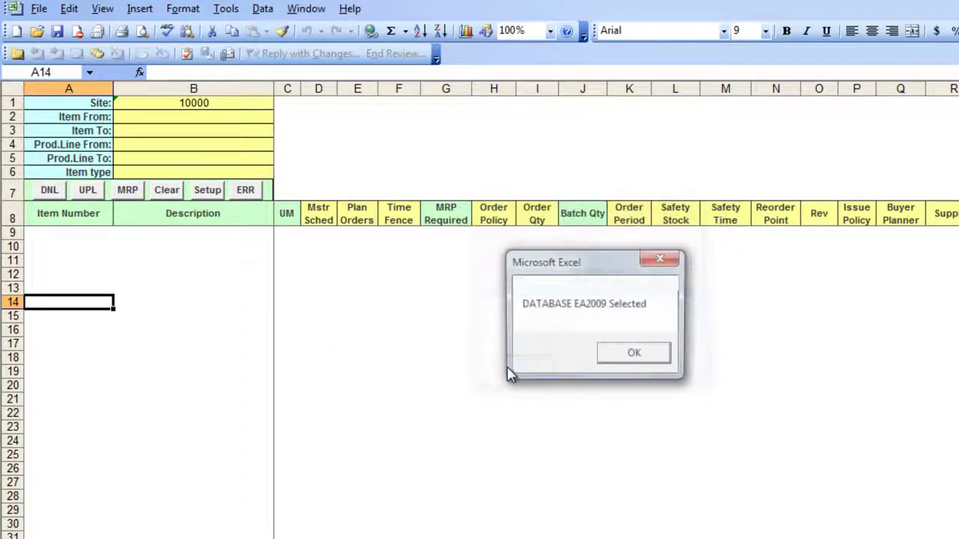
key(Return)
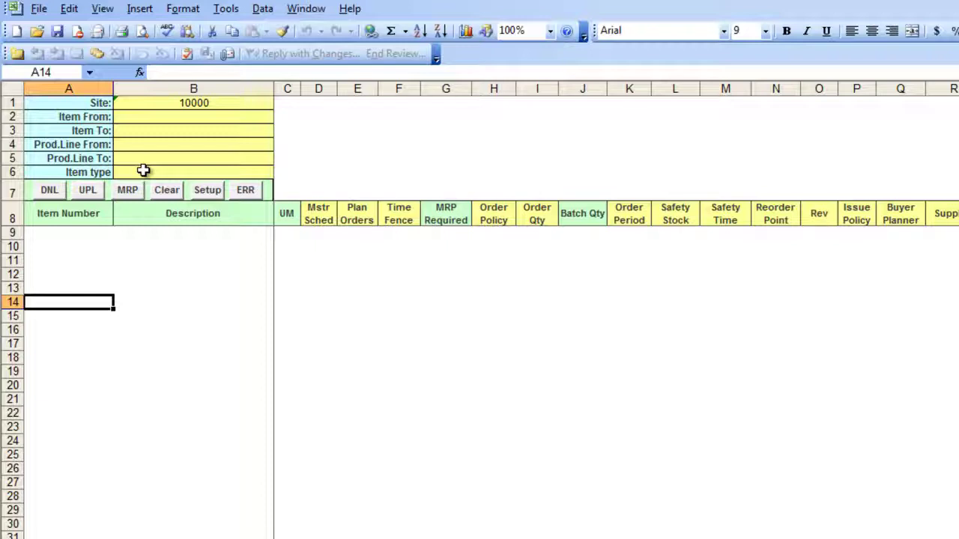
Download the item planning data for site 10000, logging in to QAD domain QP with the user ID and password
click(49, 192)
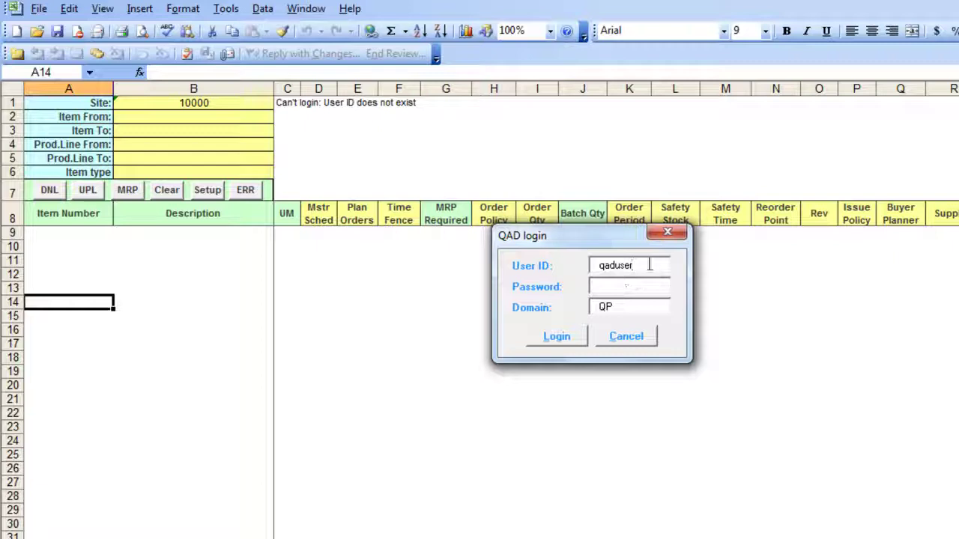
drag(650, 265, 552, 278)
text(mfg)
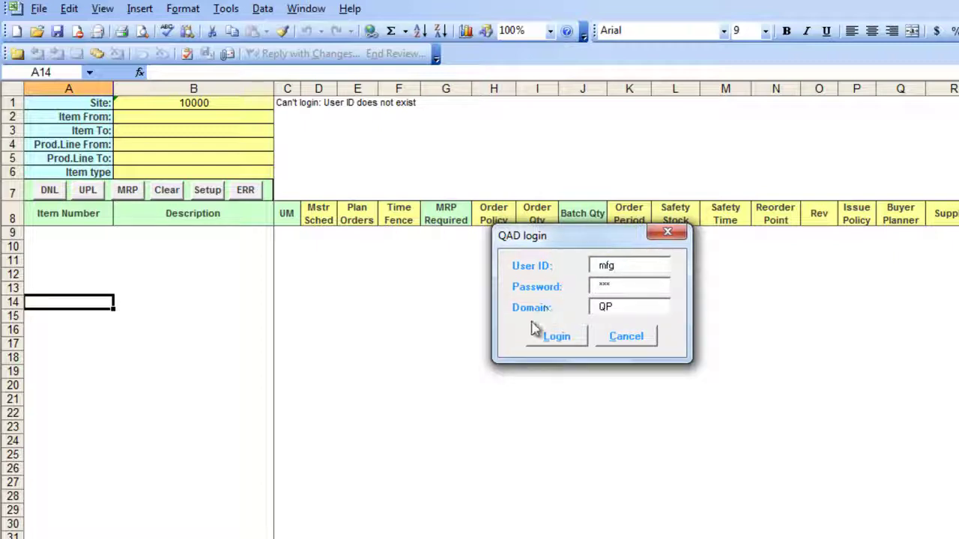
click(557, 337)
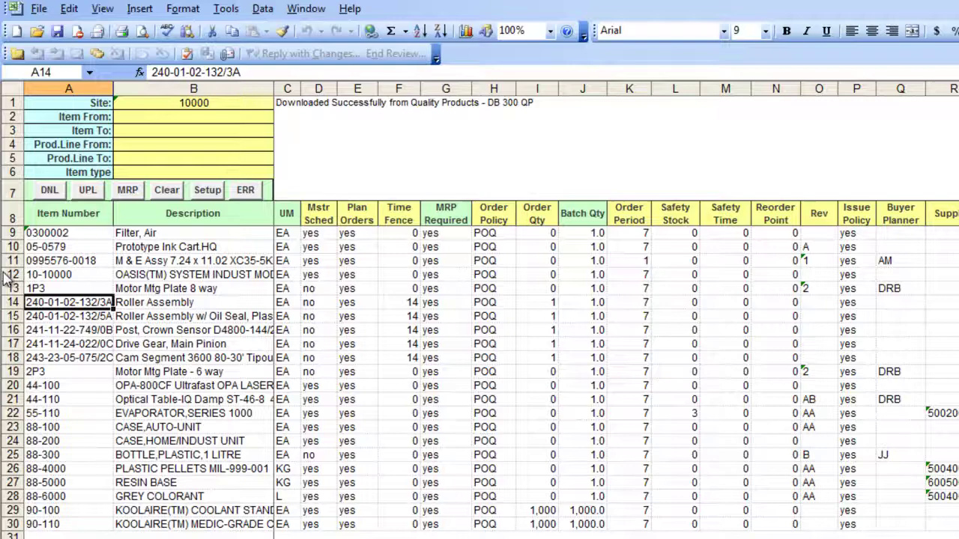
Delete the downloaded item rows 9 to 19, from item 0300002 through item 2P3
drag(11, 233, 253, 387)
right_click(196, 303)
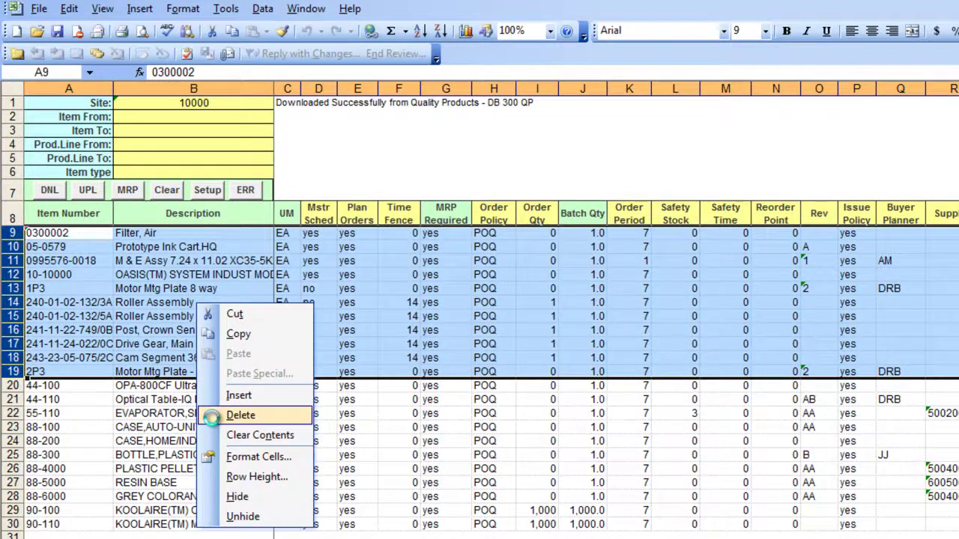
click(217, 413)
click(215, 316)
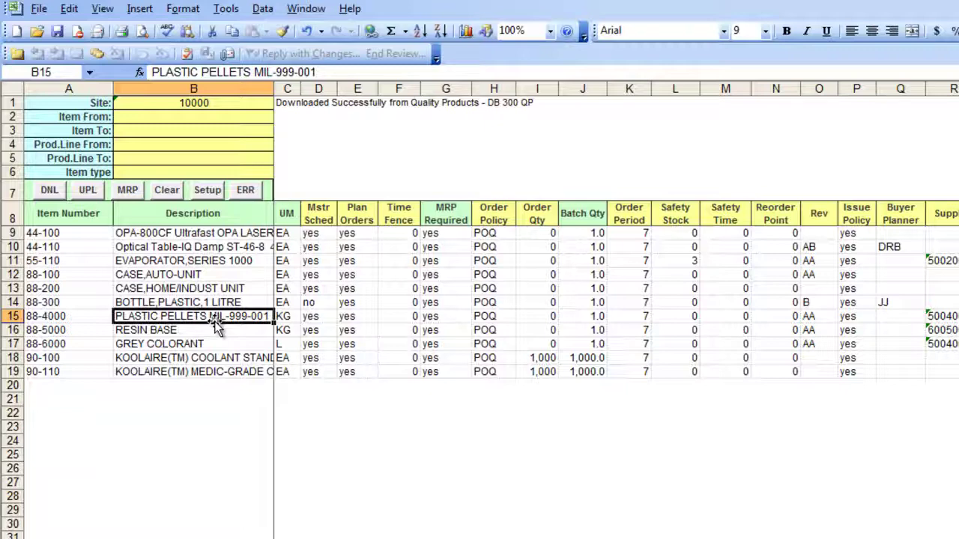
Clear the downloaded list and download only the items from 44-100 to 55-110
click(168, 193)
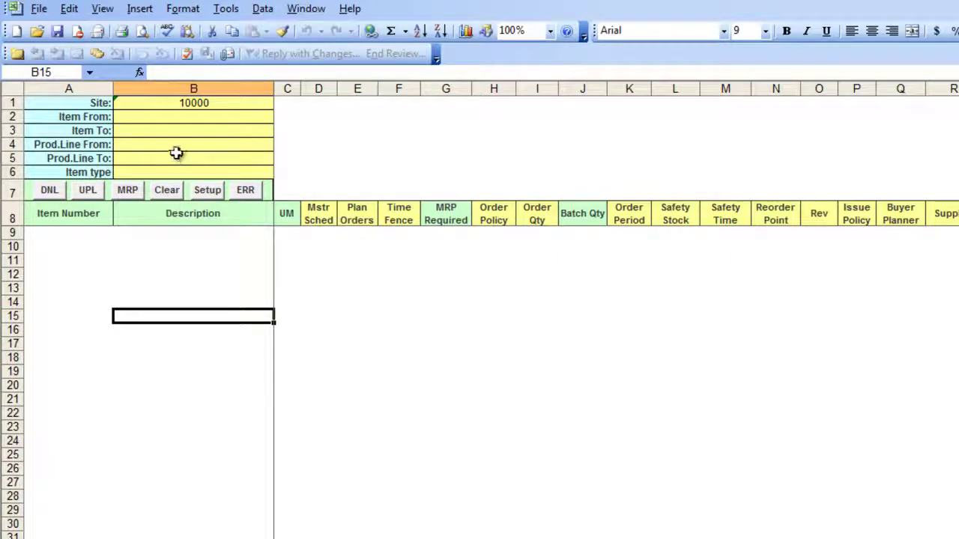
click(194, 117)
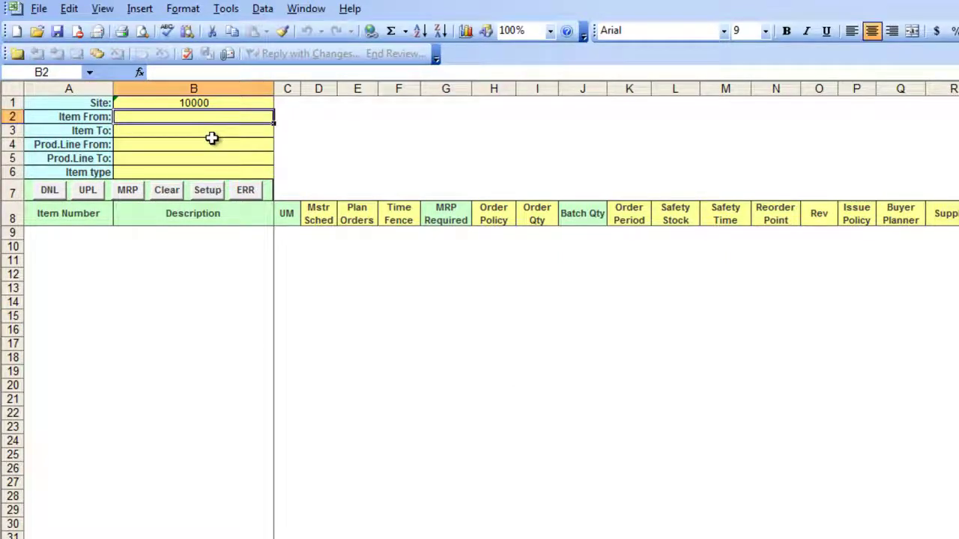
text(44-100)
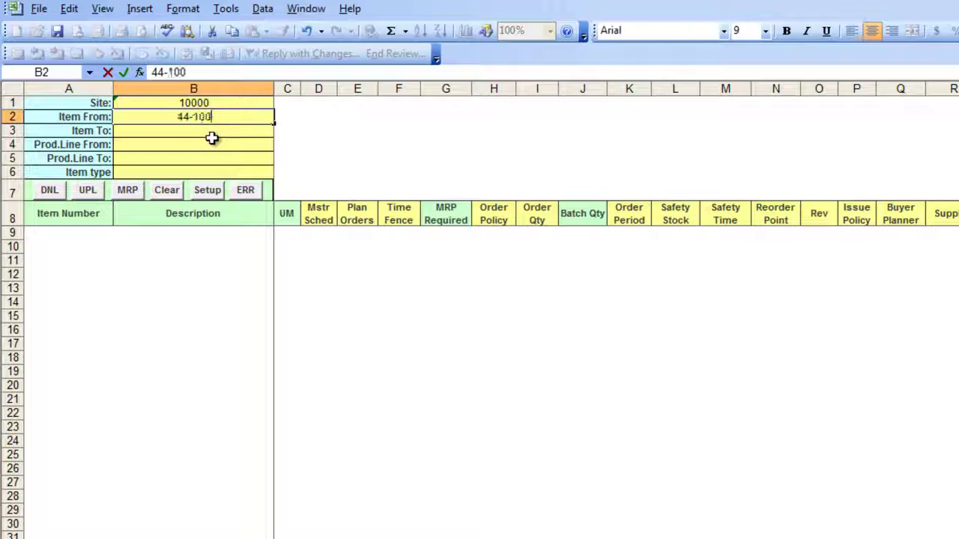
click(212, 138)
text(55-110)
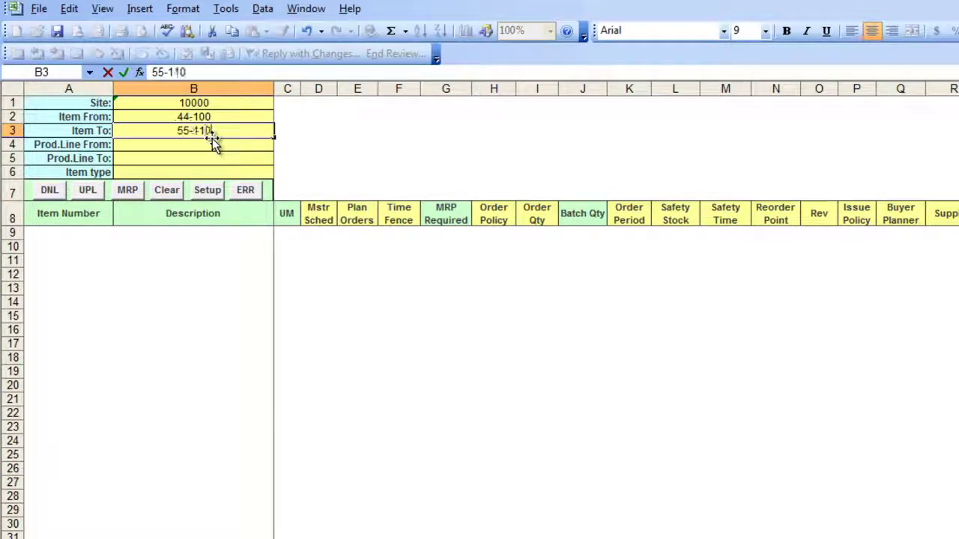
key(Return)
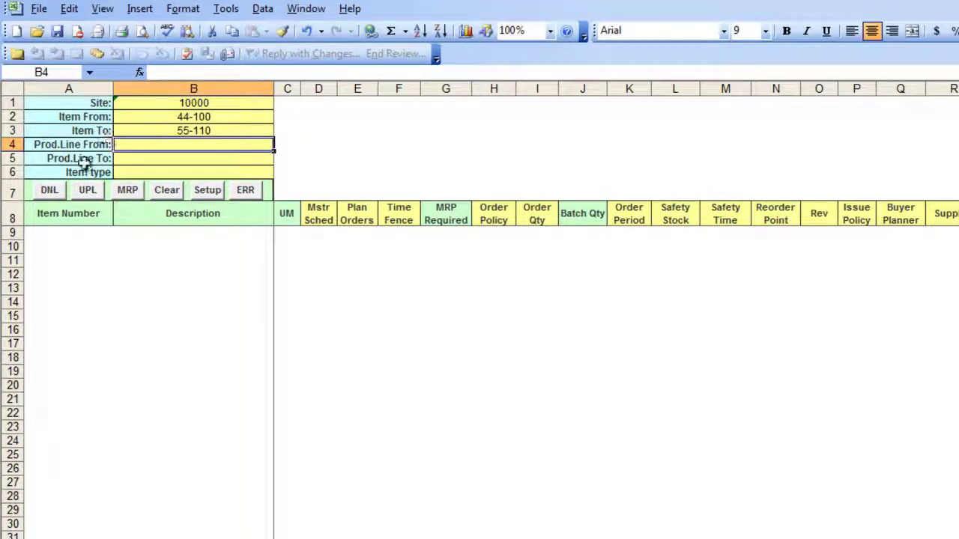
click(50, 192)
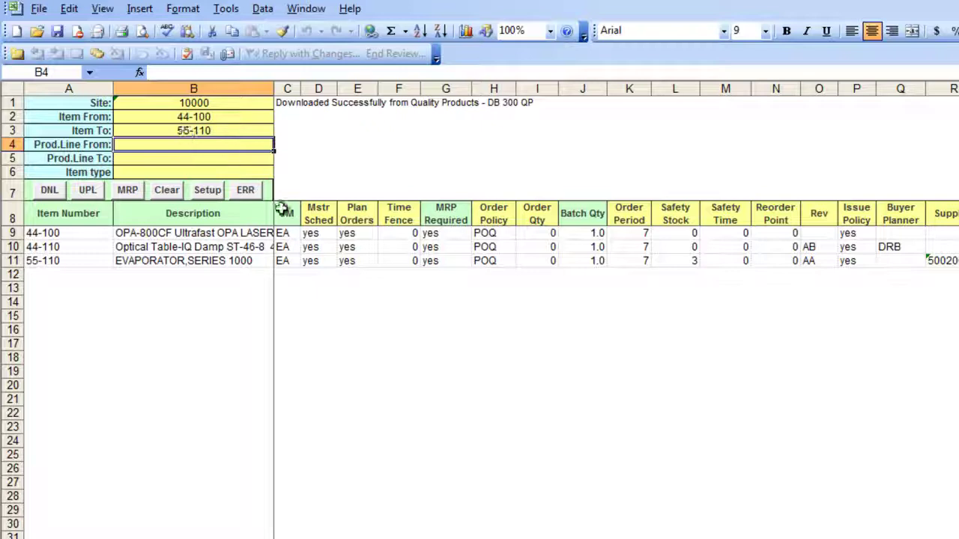
Set the safety stock of item 55-110 to 4
click(312, 210)
drag(312, 210, 384, 216)
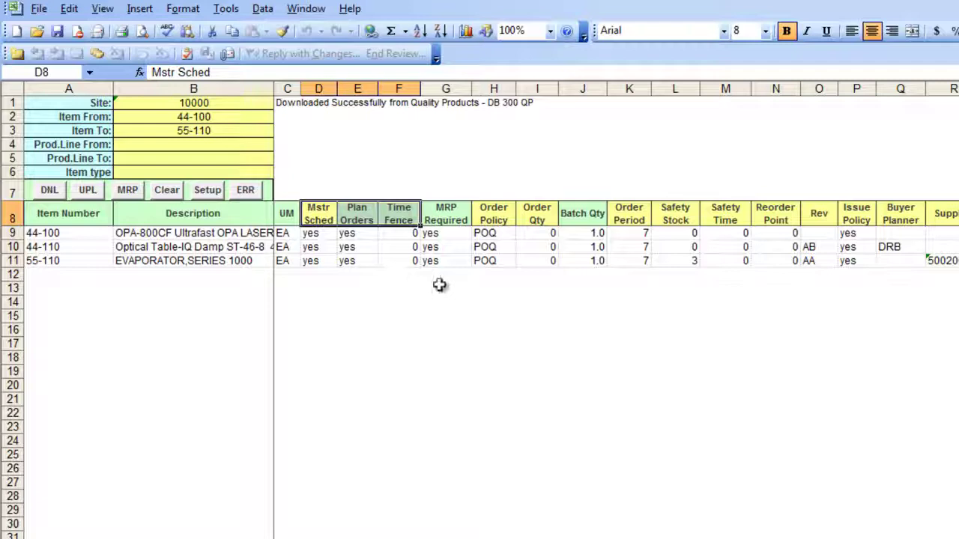
click(586, 260)
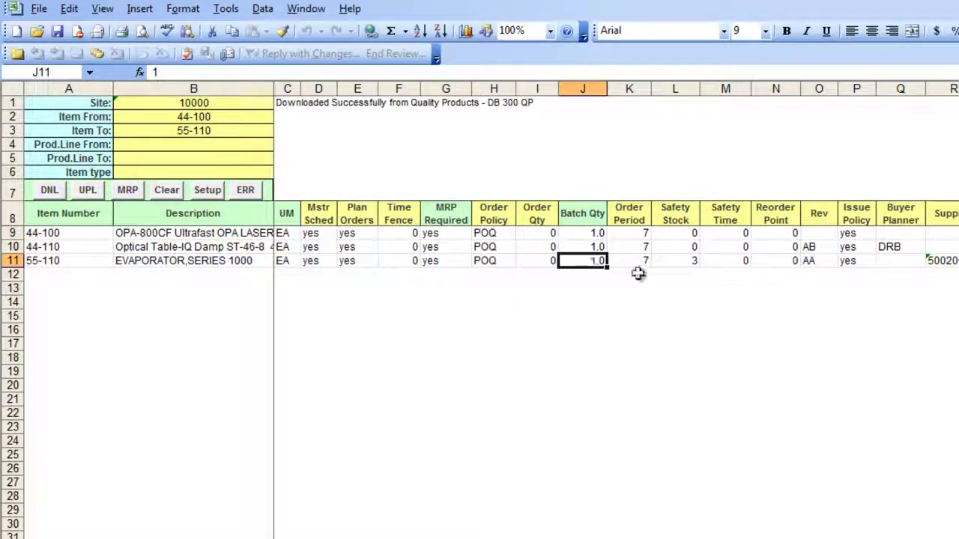
click(690, 262)
text(4)
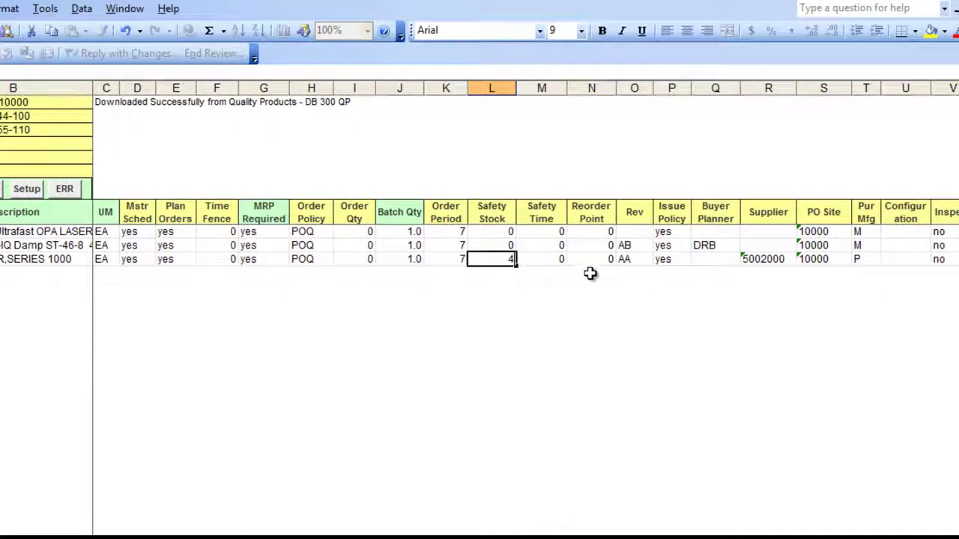
Set the purchasing lead time (Pur LT) of item 55-110 to 21
click(862, 259)
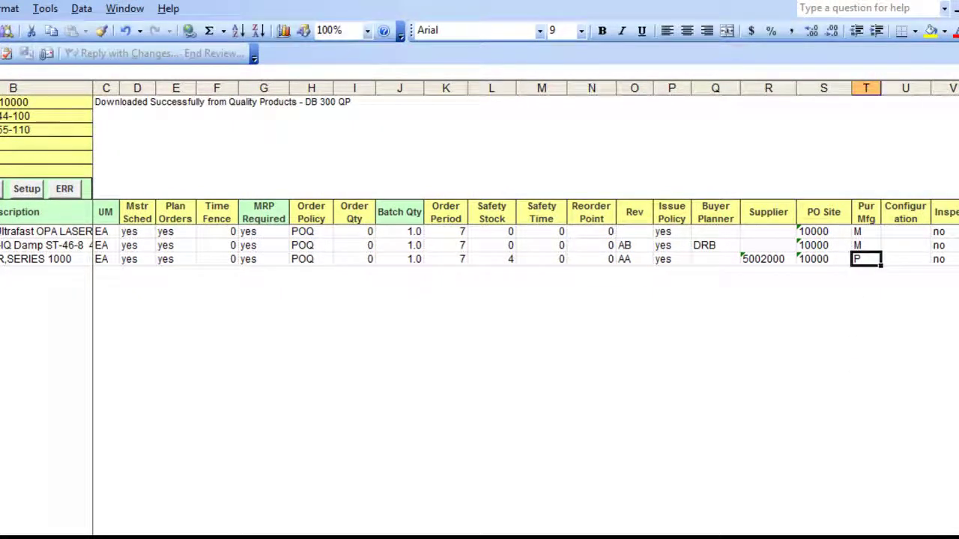
scroll(524, 247, right, 5)
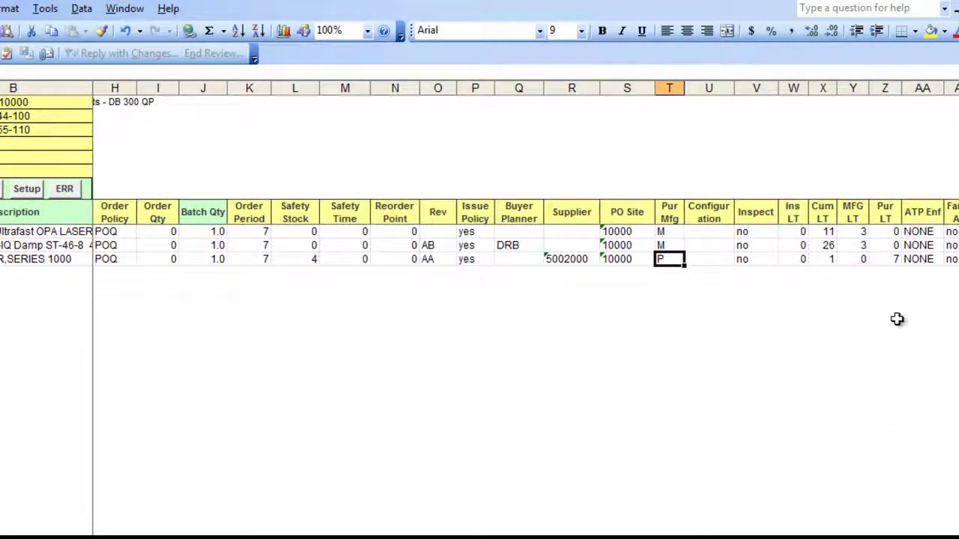
click(883, 260)
text(21)
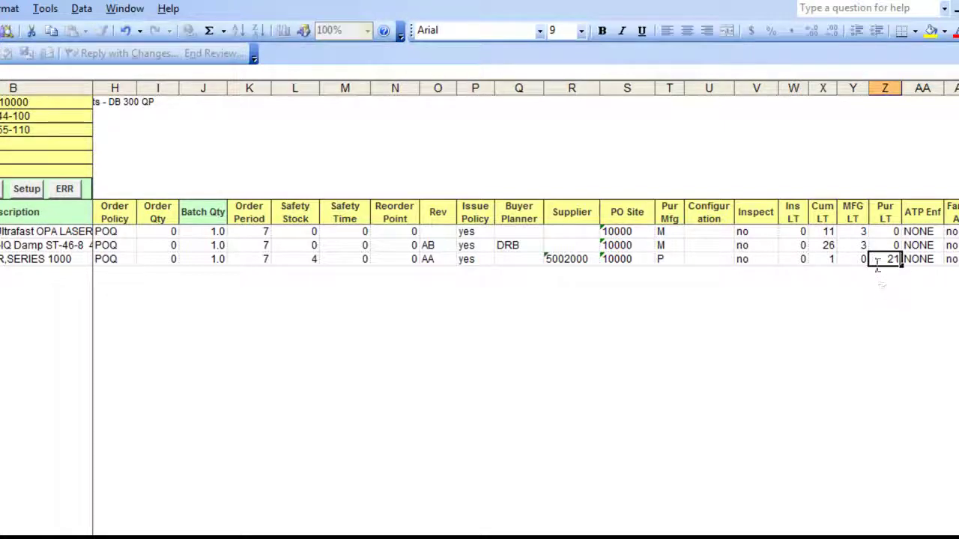
click(851, 261)
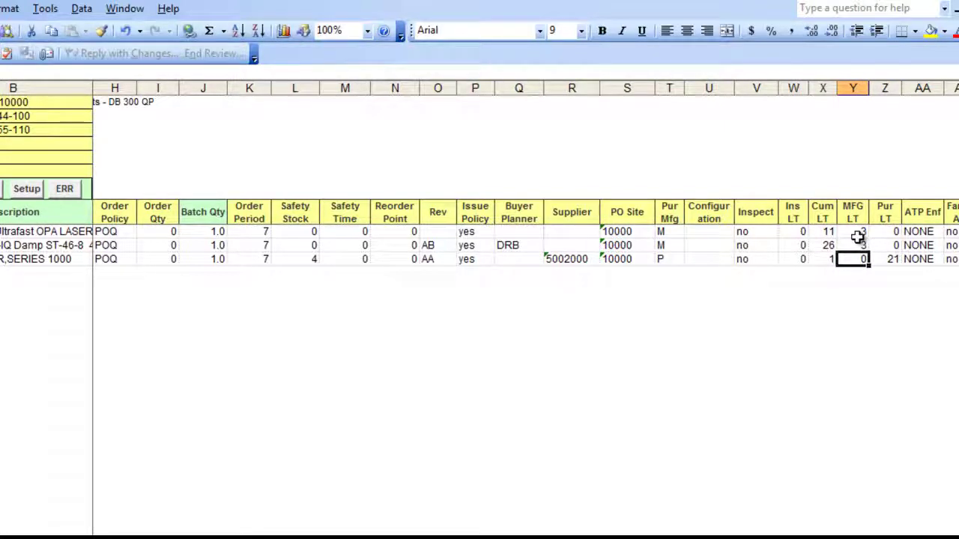
Set the manufacturing lead time (MFG LT) of item 44-100 to 2
click(856, 232)
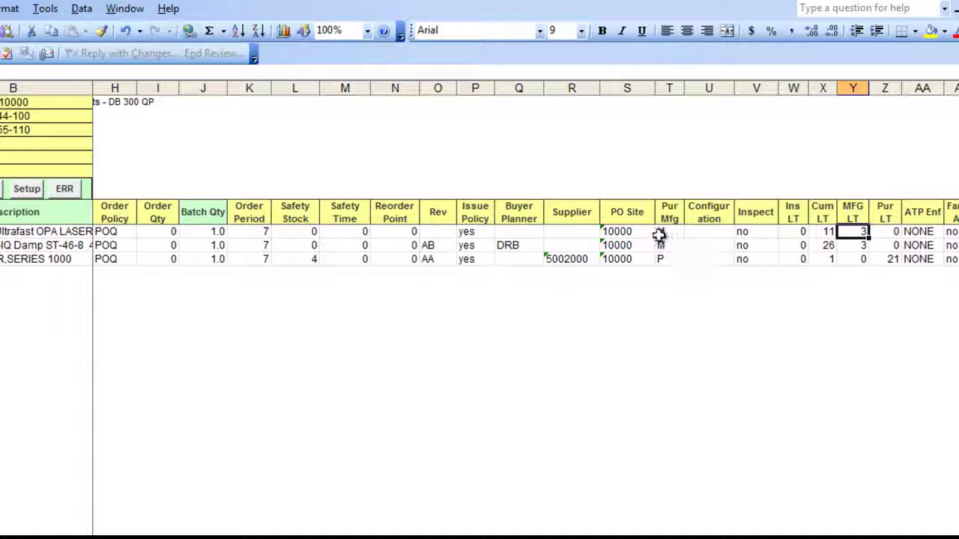
text(2)
click(800, 298)
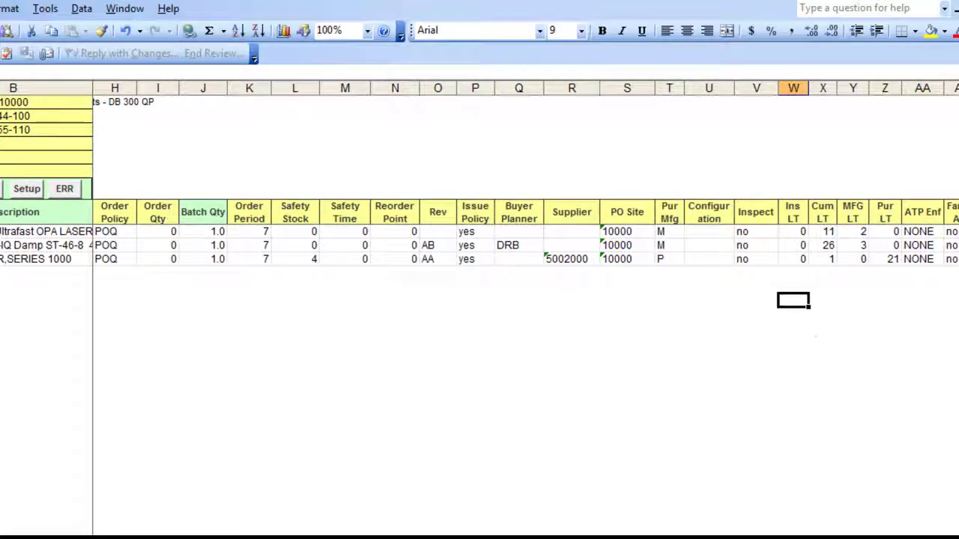
Set the yield percent of item 44-100 to 95
scroll(524, 247, right, 9)
scroll(525, 247, right, 1)
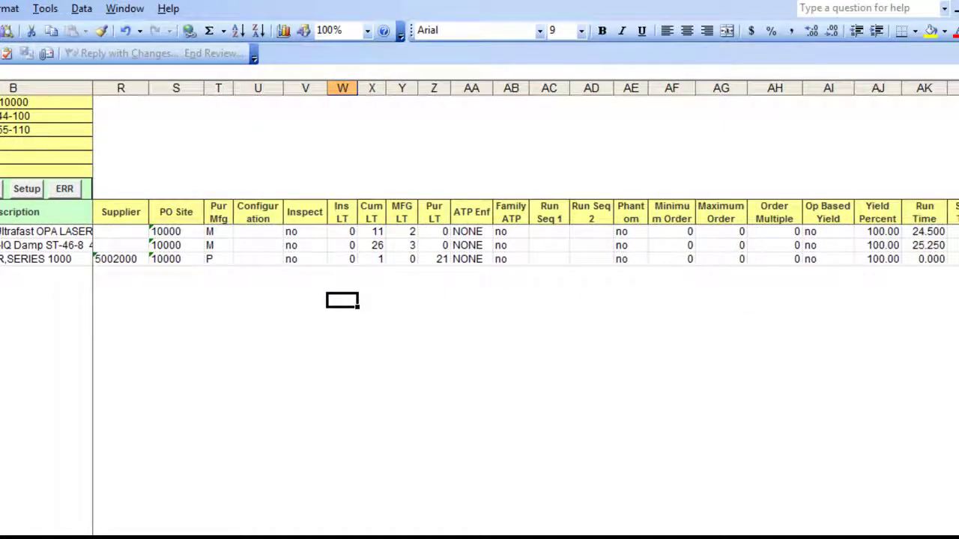
click(888, 234)
text(95)
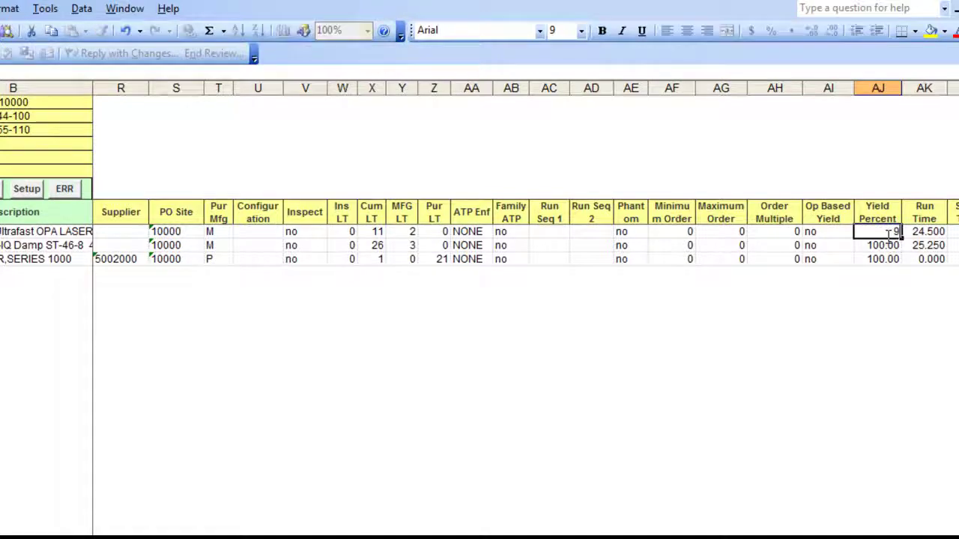
click(846, 300)
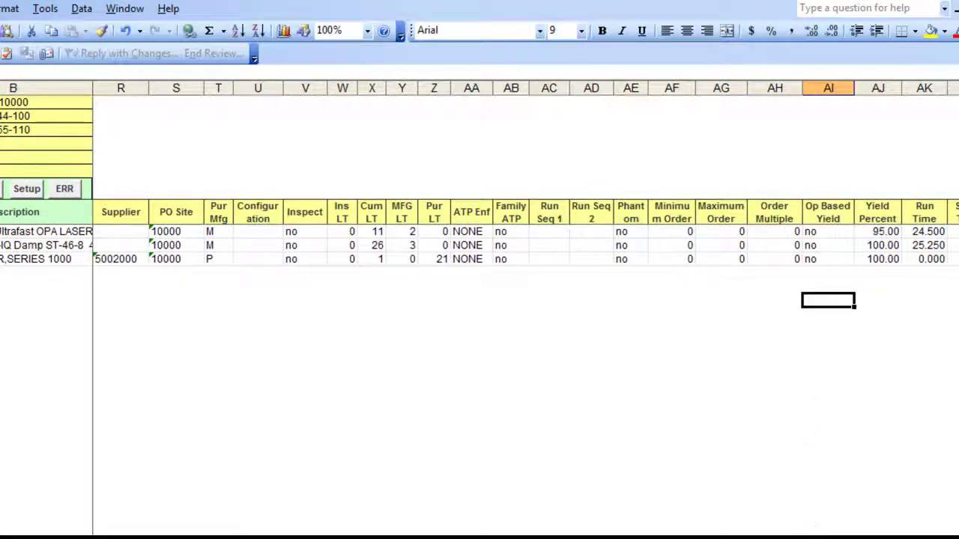
Upload the changed item planning data to the QAD database and close the status report
click(775, 536)
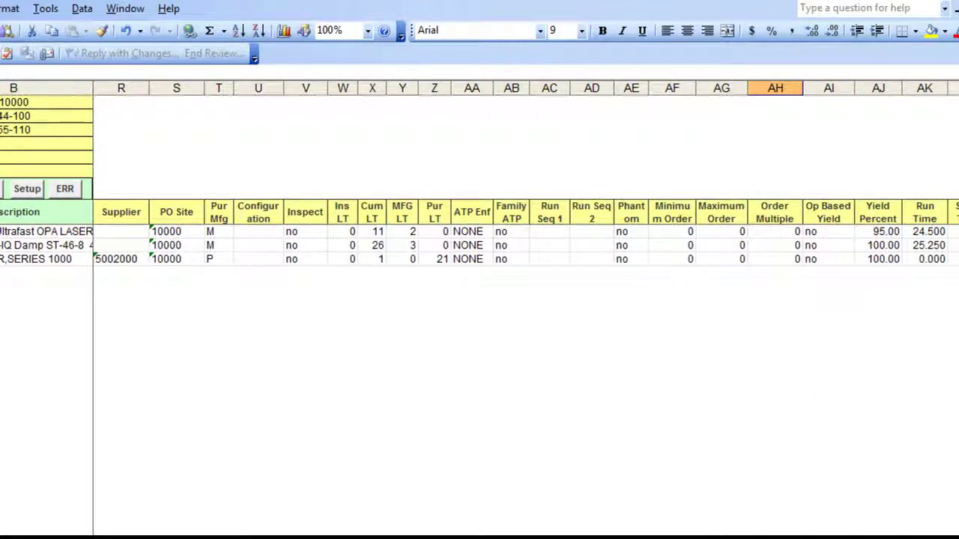
scroll(479, 300, left, 15)
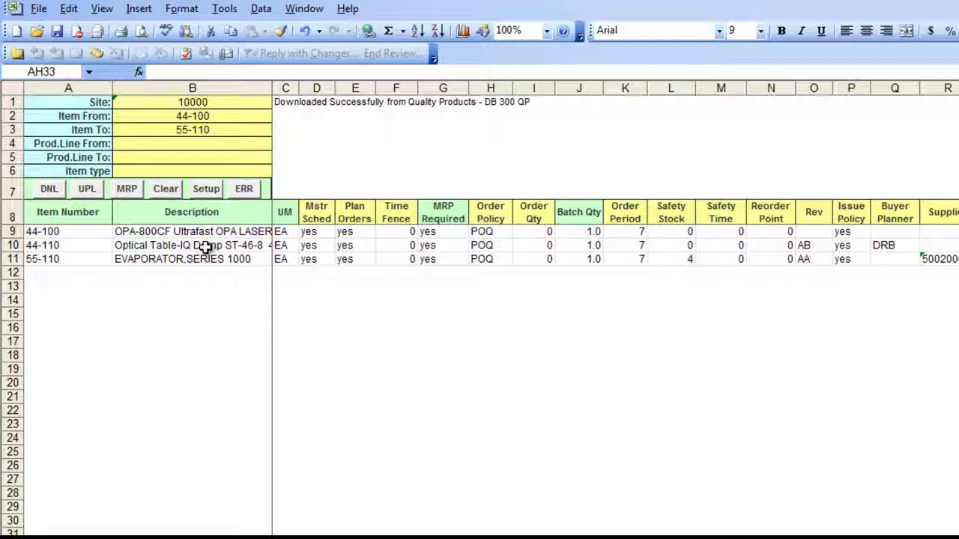
click(86, 188)
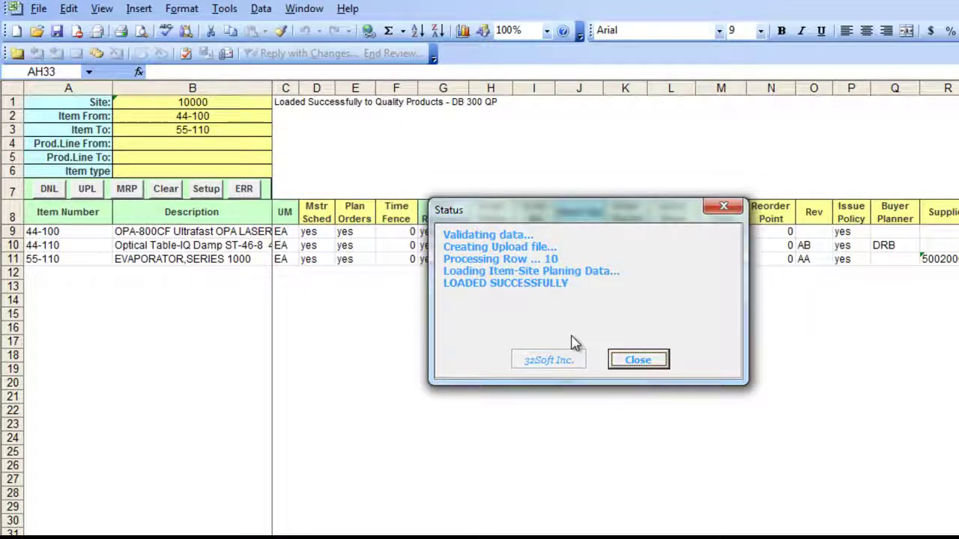
click(621, 358)
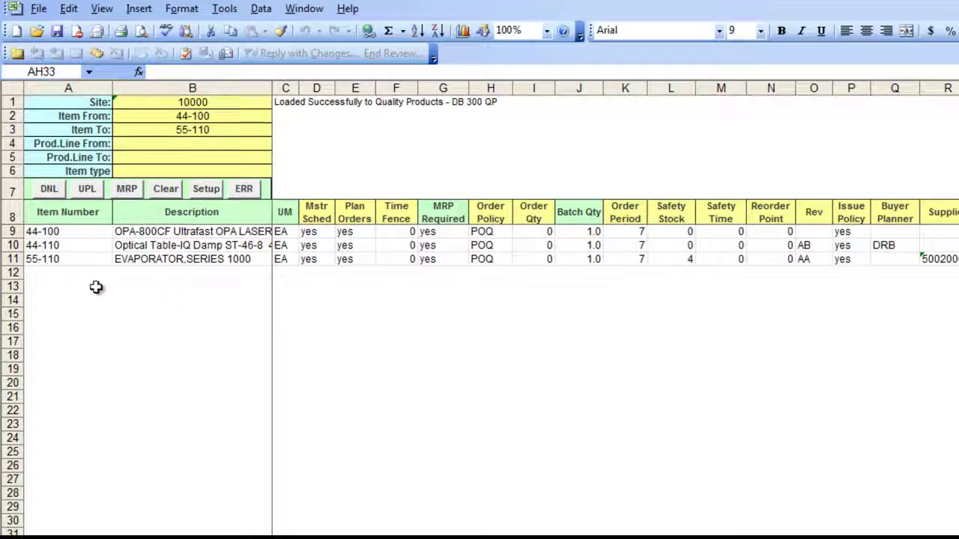
Enter item number 77-886 in the first empty row, A12, and try to upload the sheet
click(75, 275)
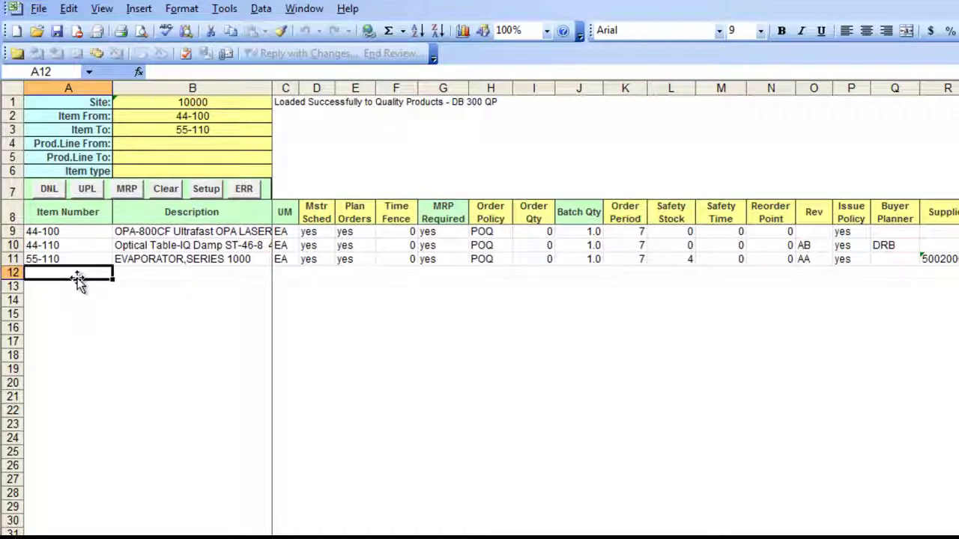
text(77-8886)
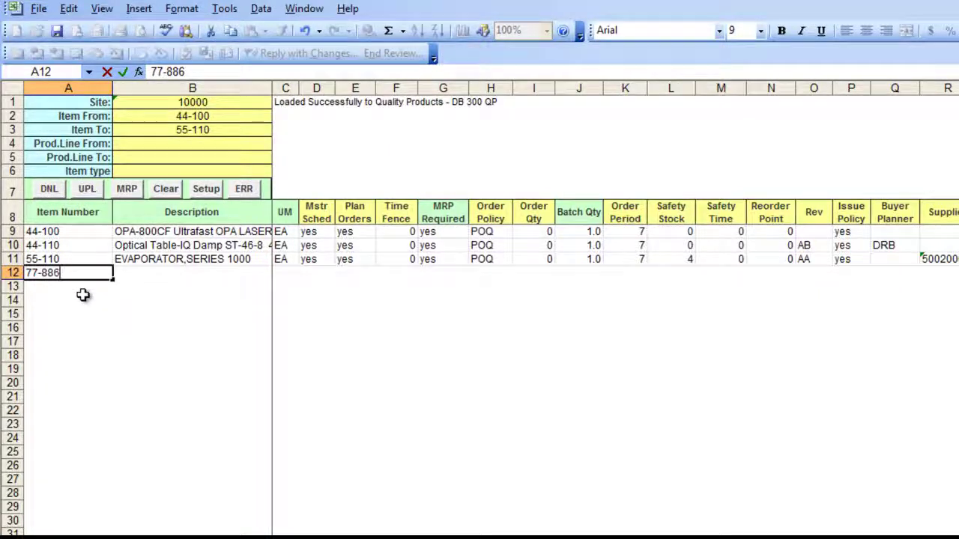
key(Return)
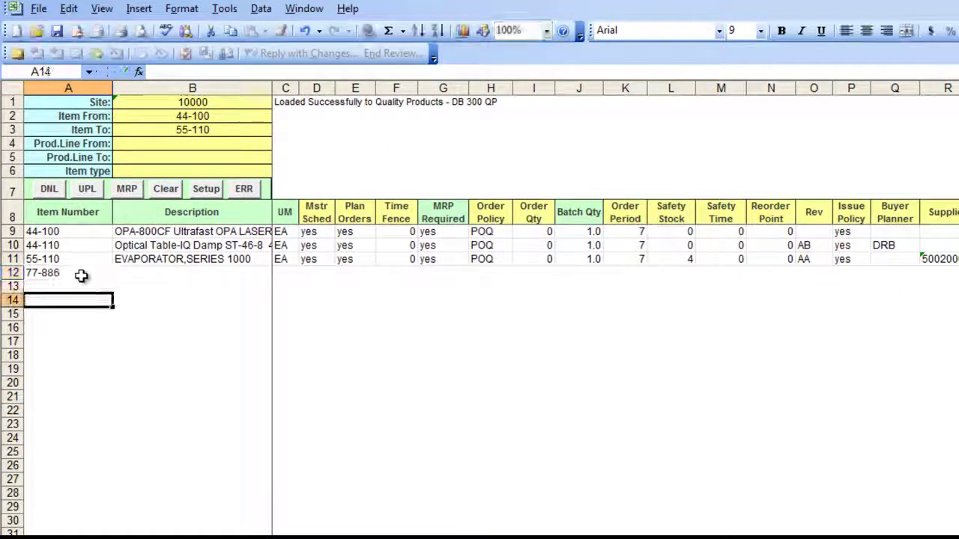
click(79, 274)
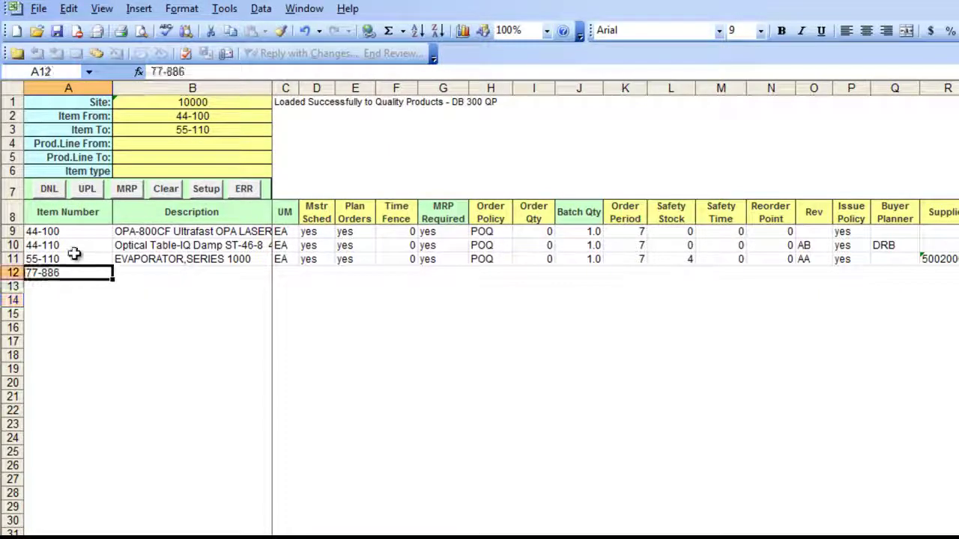
click(87, 192)
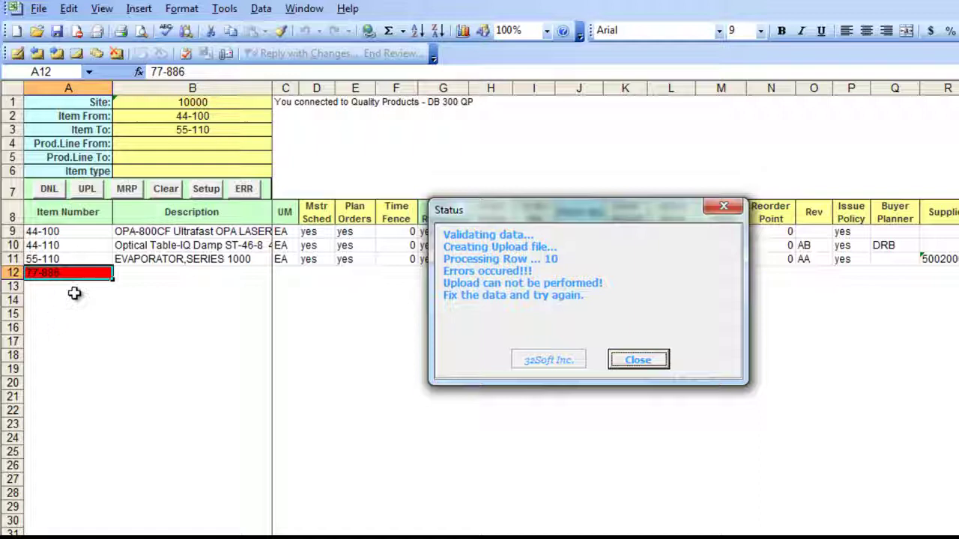
Close the upload status report and delete row 12 containing the invalid item number 77-886
click(658, 359)
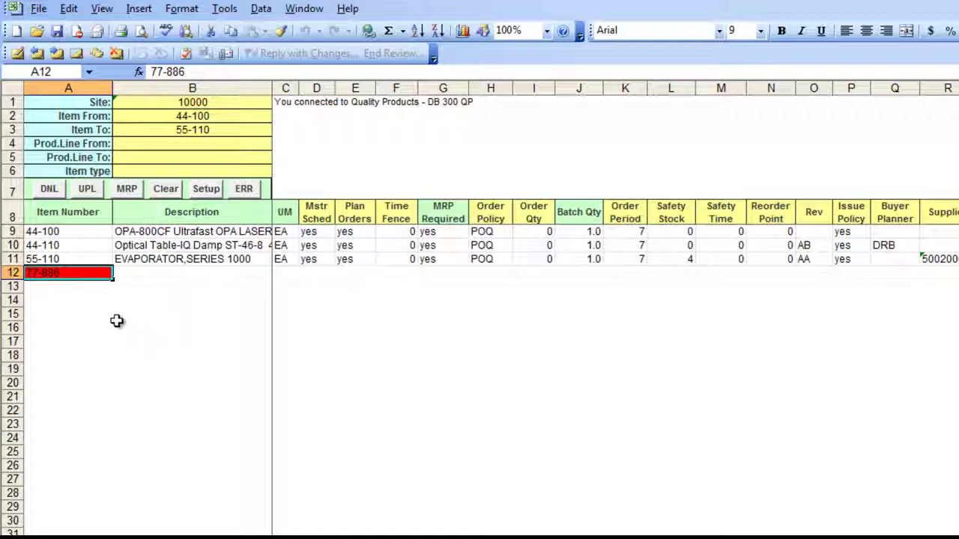
click(14, 273)
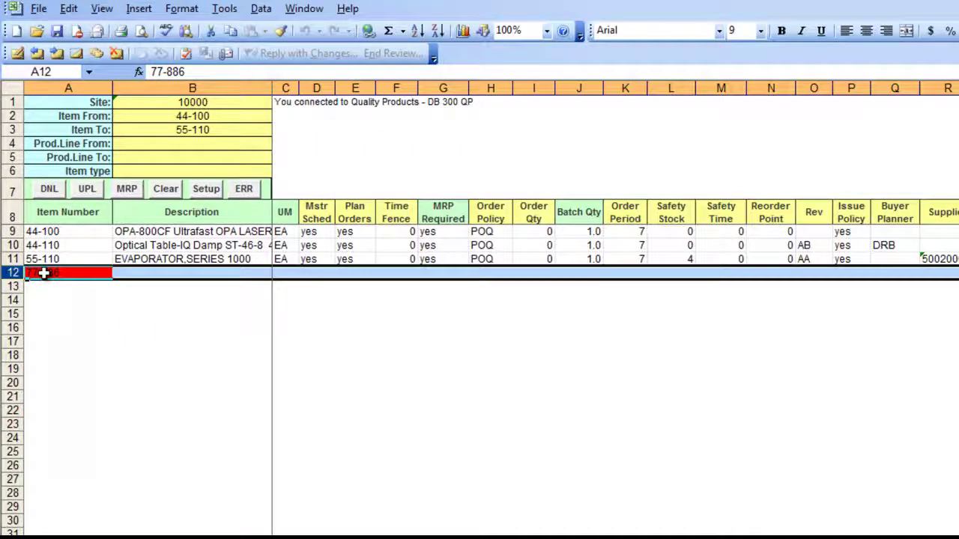
right_click(42, 274)
click(133, 387)
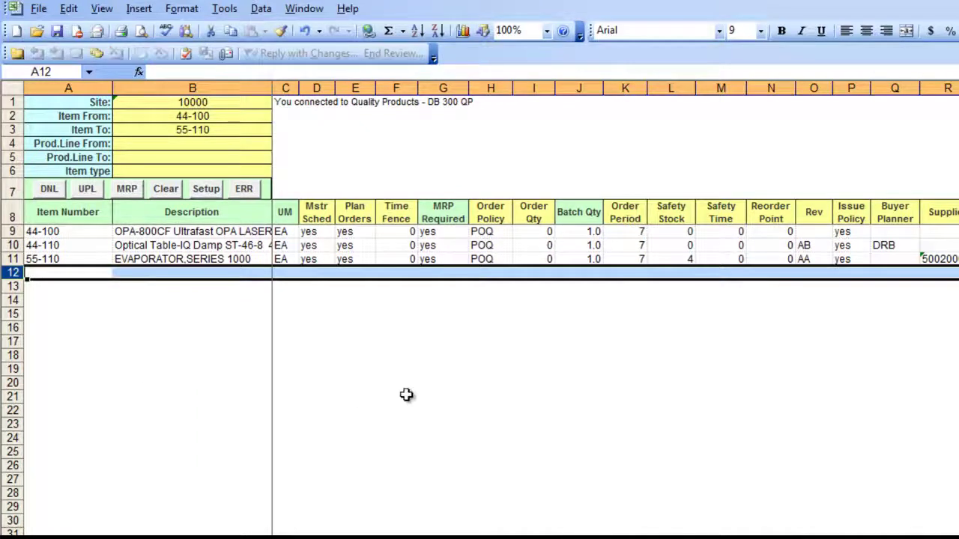
click(443, 396)
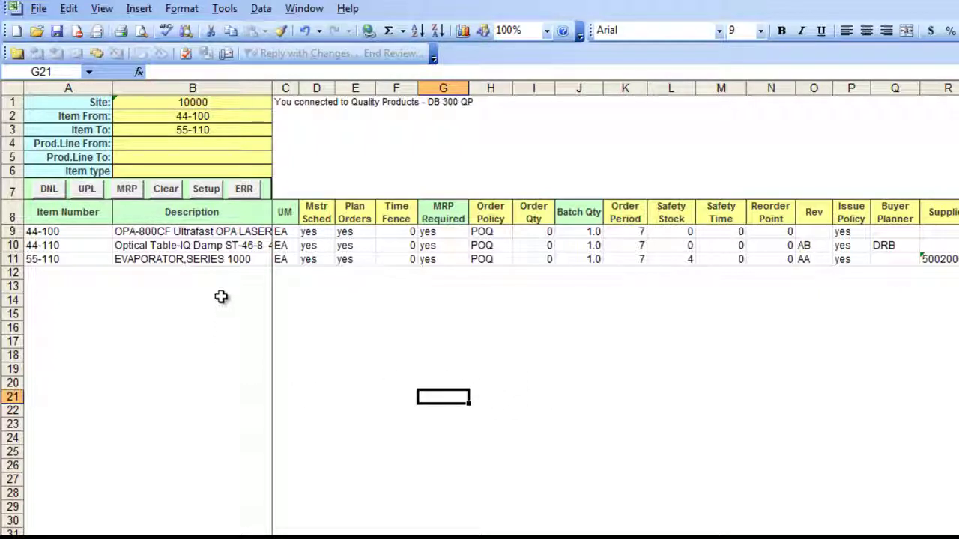
Clear the item data from the sheet and download items 44-100 to 55-110 for site 10000 again
click(165, 194)
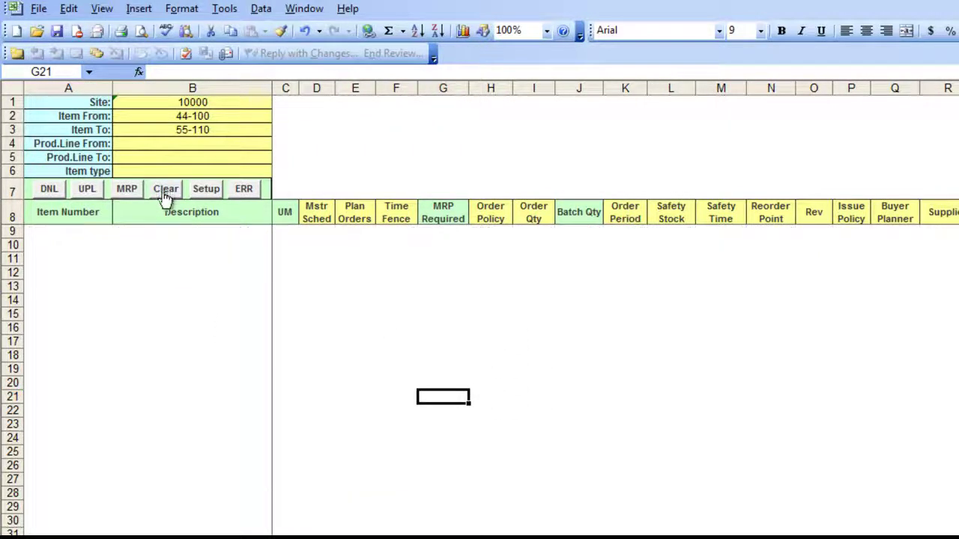
click(50, 190)
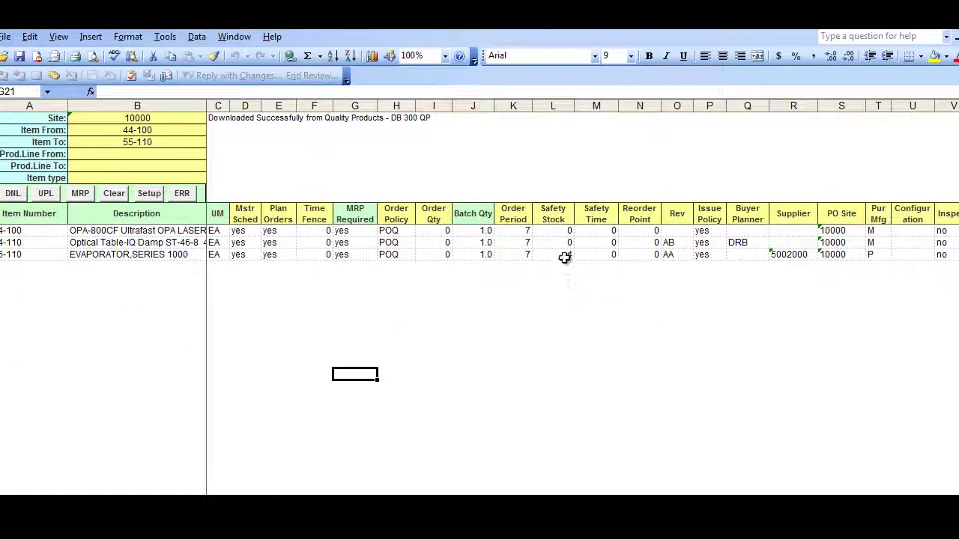
Check the safety stock and purchase lead time of item 55-110, and the manufacturing lead time and yield percent of item 44-100
click(564, 258)
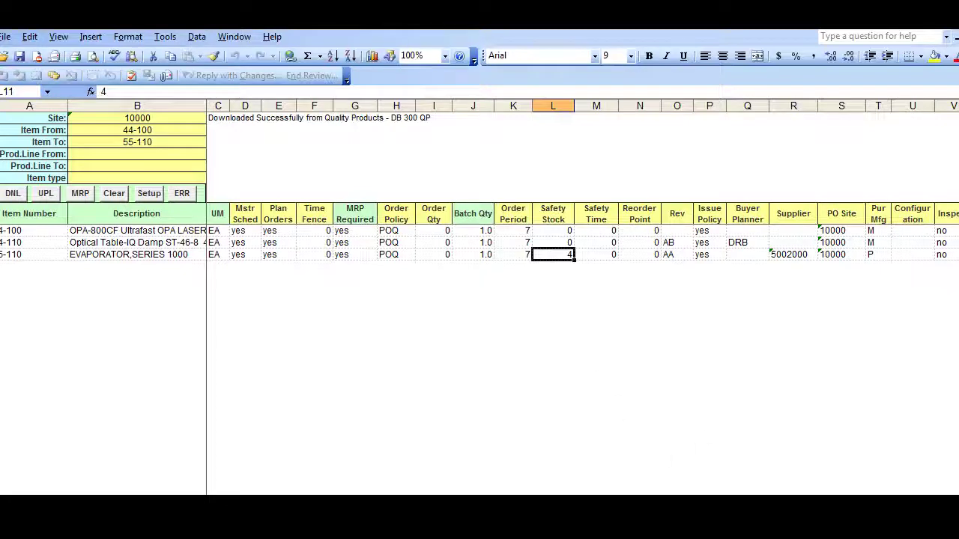
scroll(581, 240, right, 4)
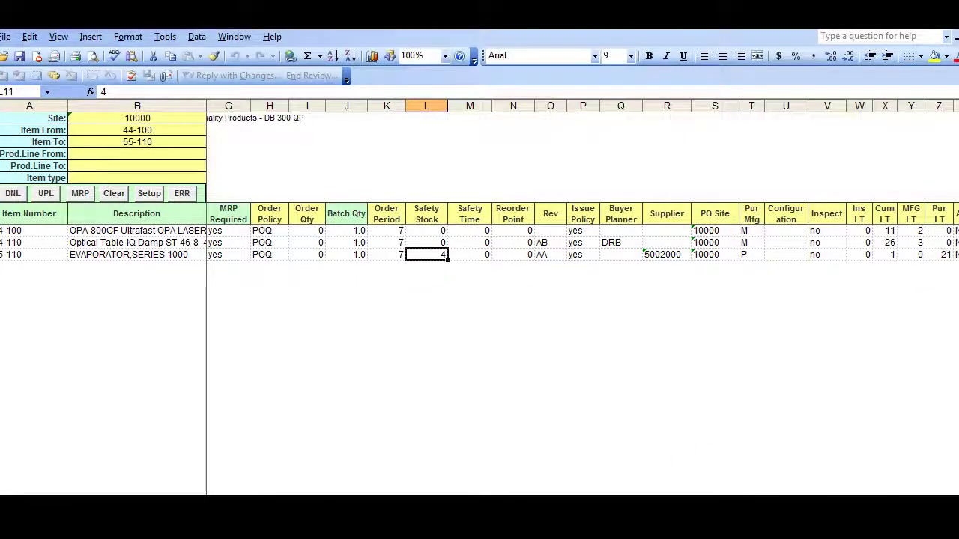
click(937, 255)
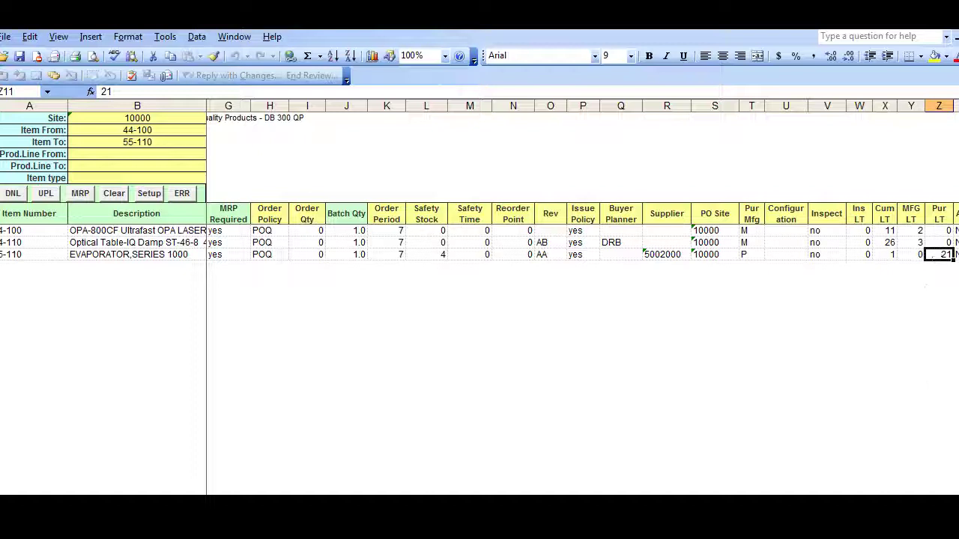
scroll(581, 240, right, 2)
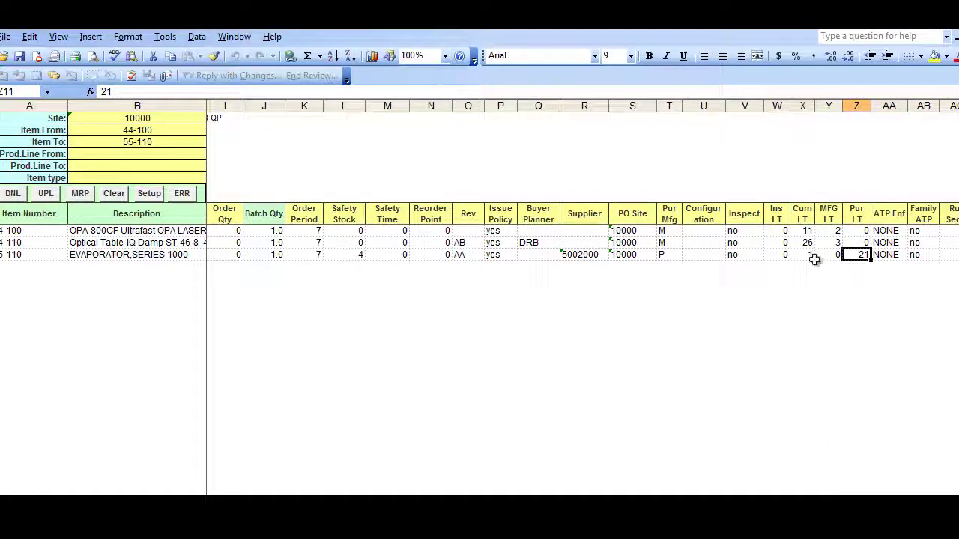
click(829, 230)
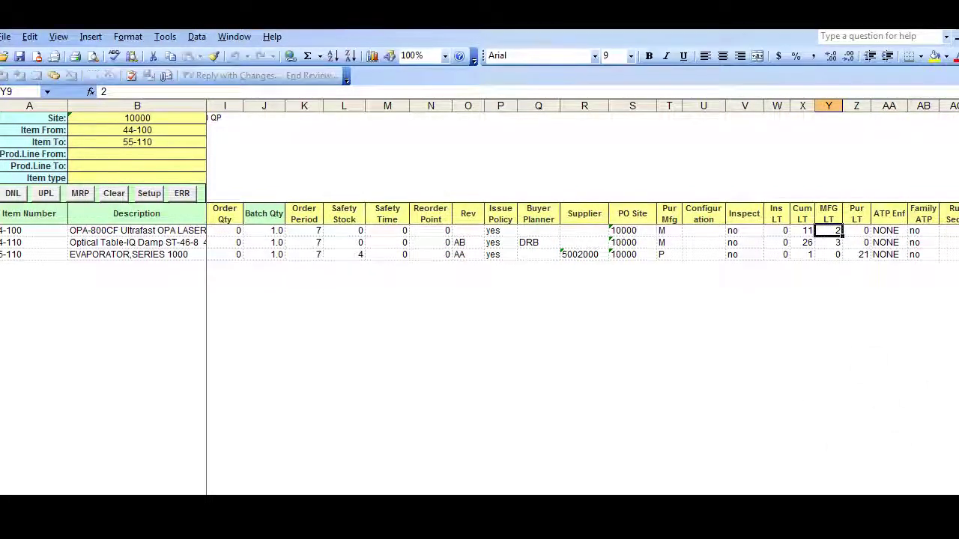
scroll(582, 240, right, 6)
scroll(581, 240, right, 2)
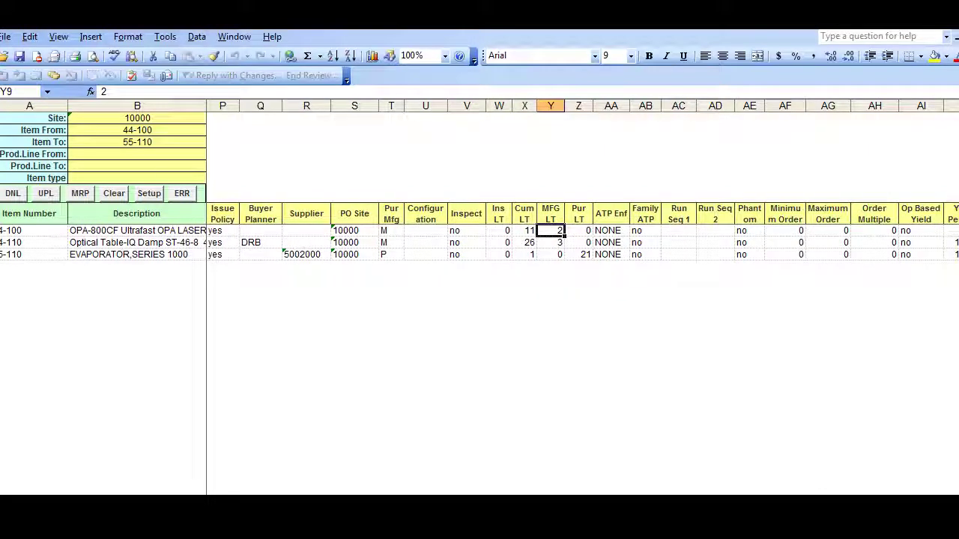